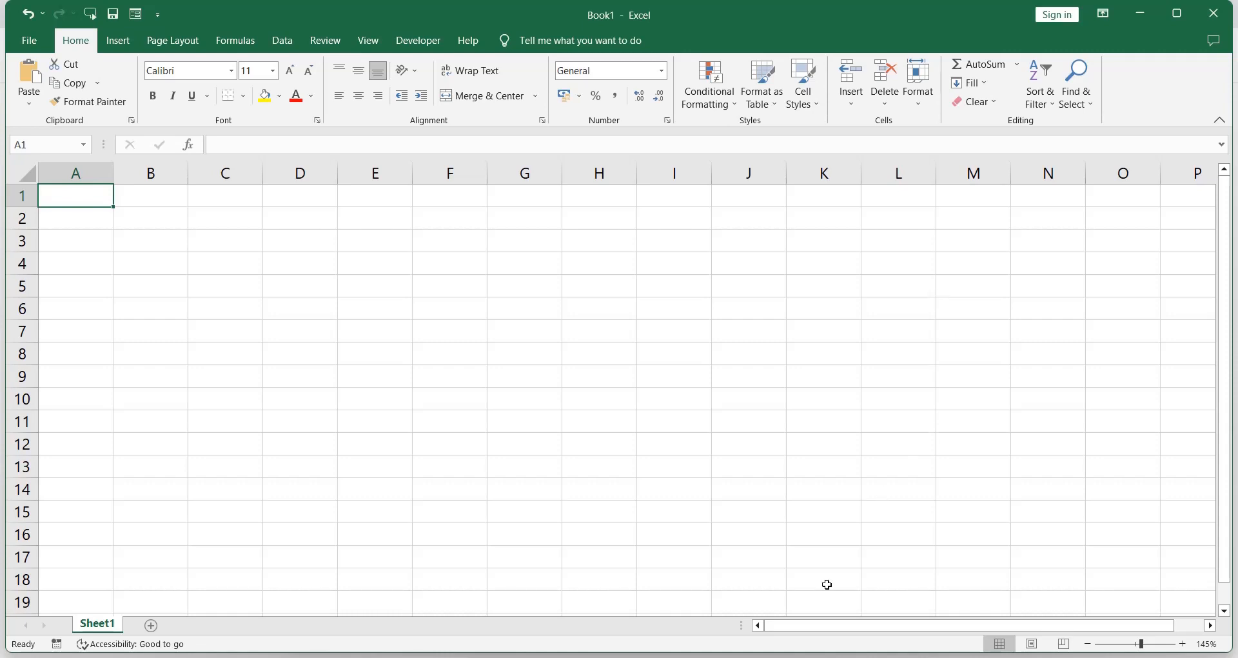
- Switch to Notepad and copy all four address lines from the open text
key("alt+Tab")
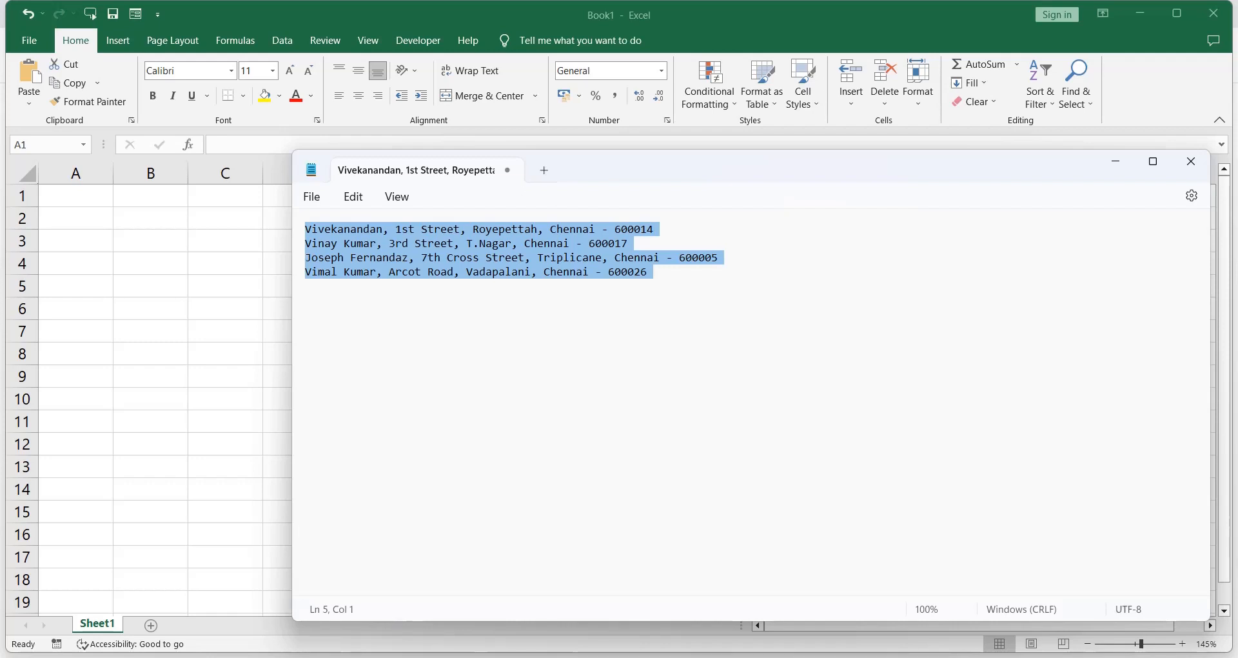
key("ctrl+Home")
key("shift+Down")
key("shift+Down")
key("shift+Down")
key("shift+Down")
- Return to the Excel workbook and paste the copied address lines with Paste Special as Text, starting at cell A1
left_click(104, 207)
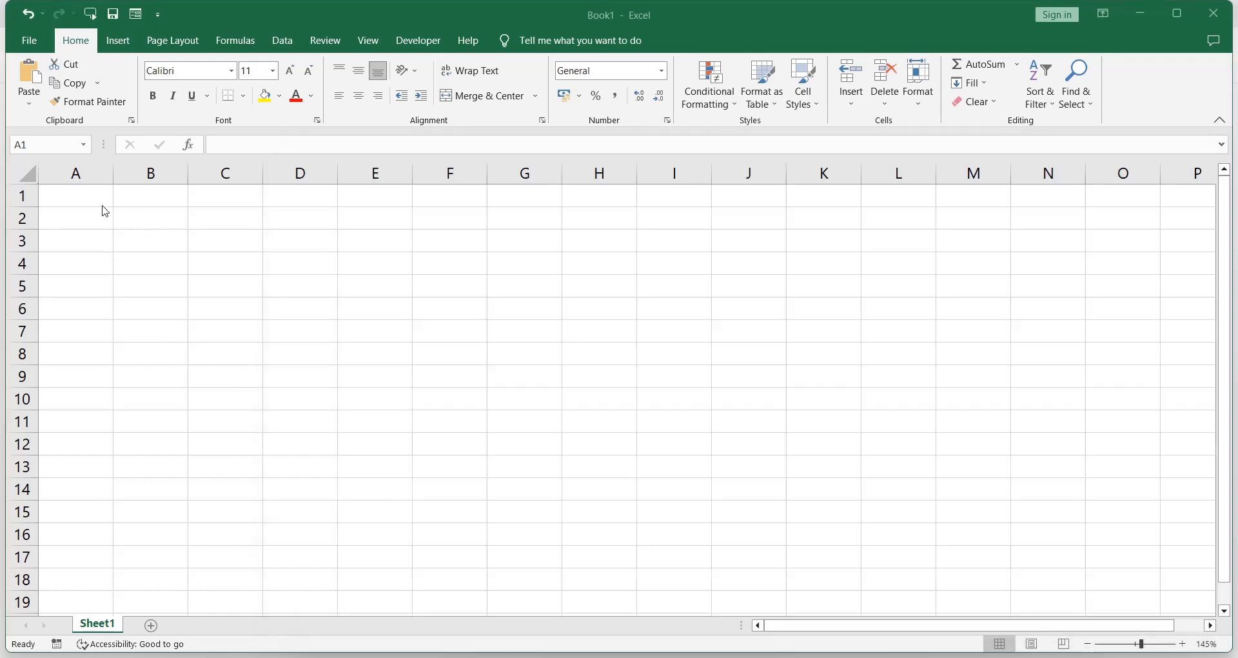
left_click(104, 206)
key("ctrl+alt+v")
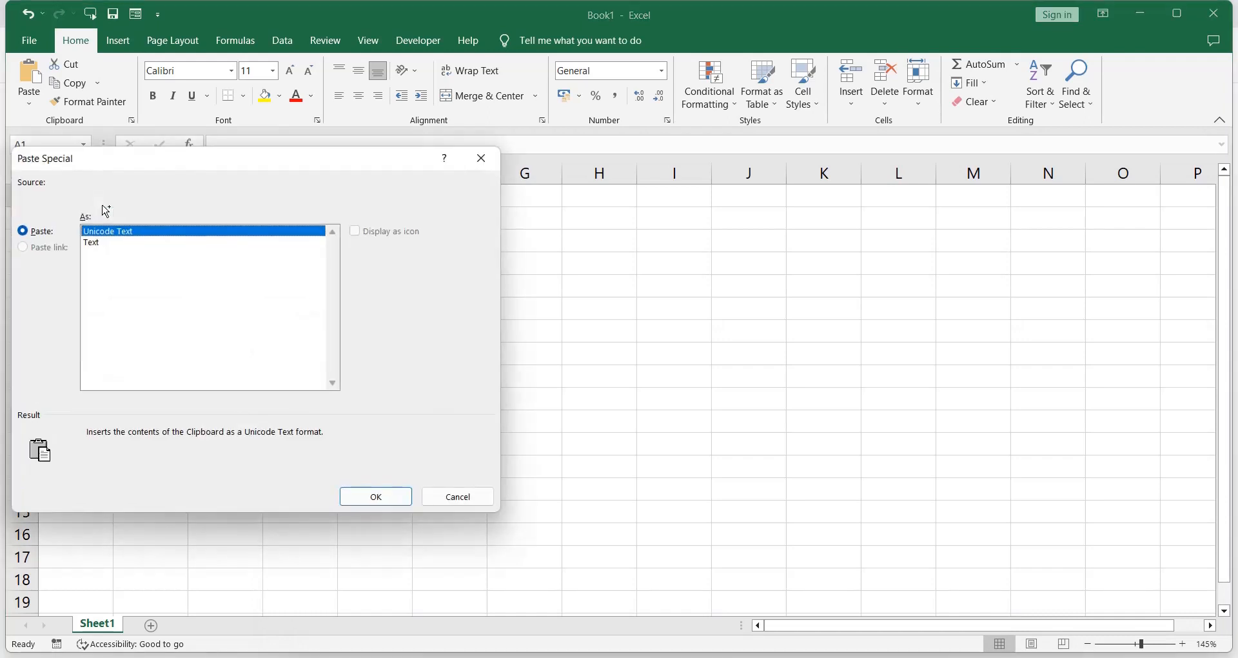
key("Down")
key("Return")
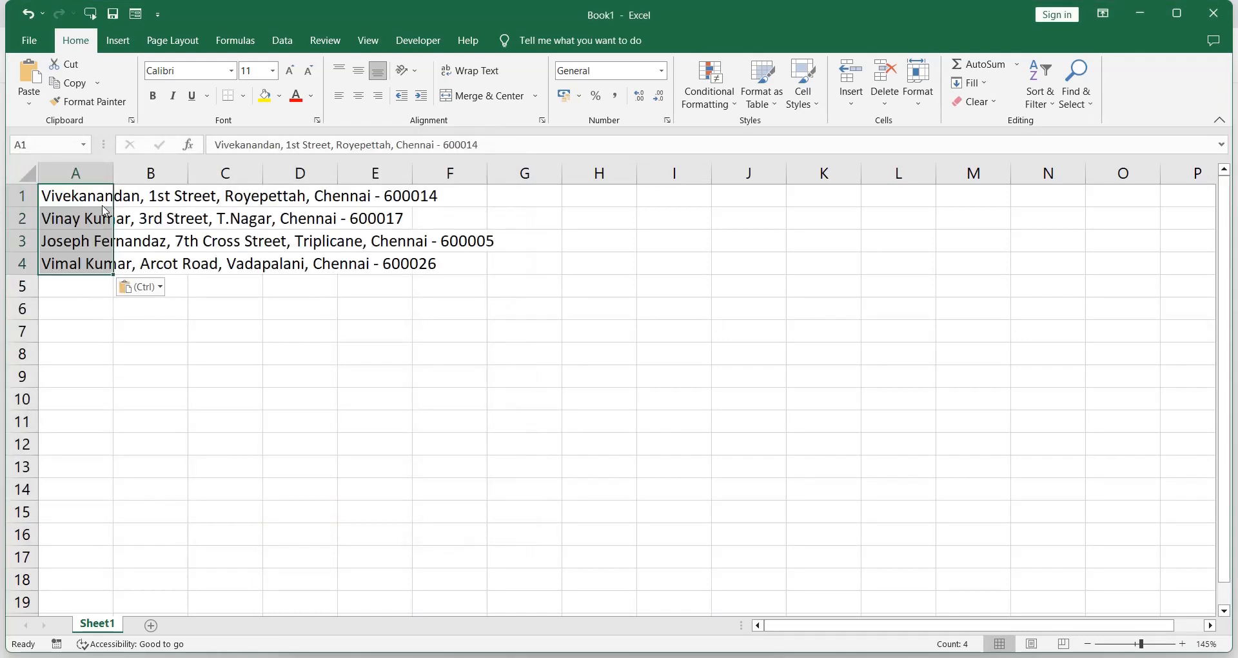
- Replace every comma in cells A1:A4 with a line break and close Find and Replace
key("ctrl+f")
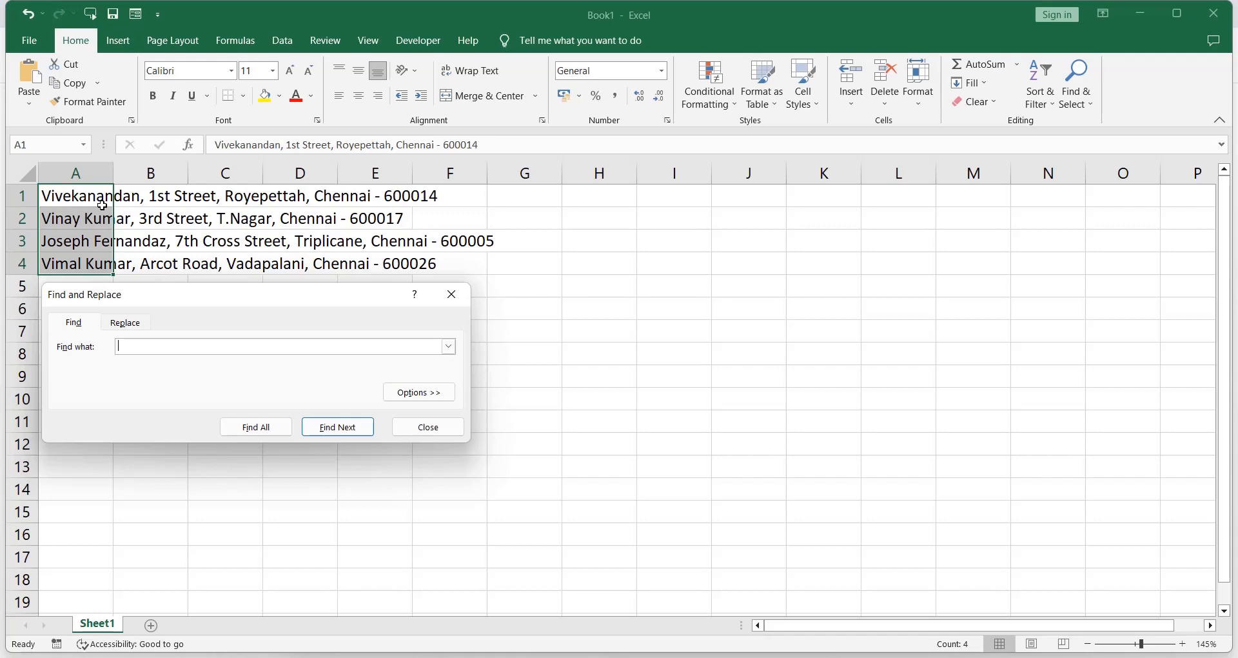
type(",")
left_click(125, 324)
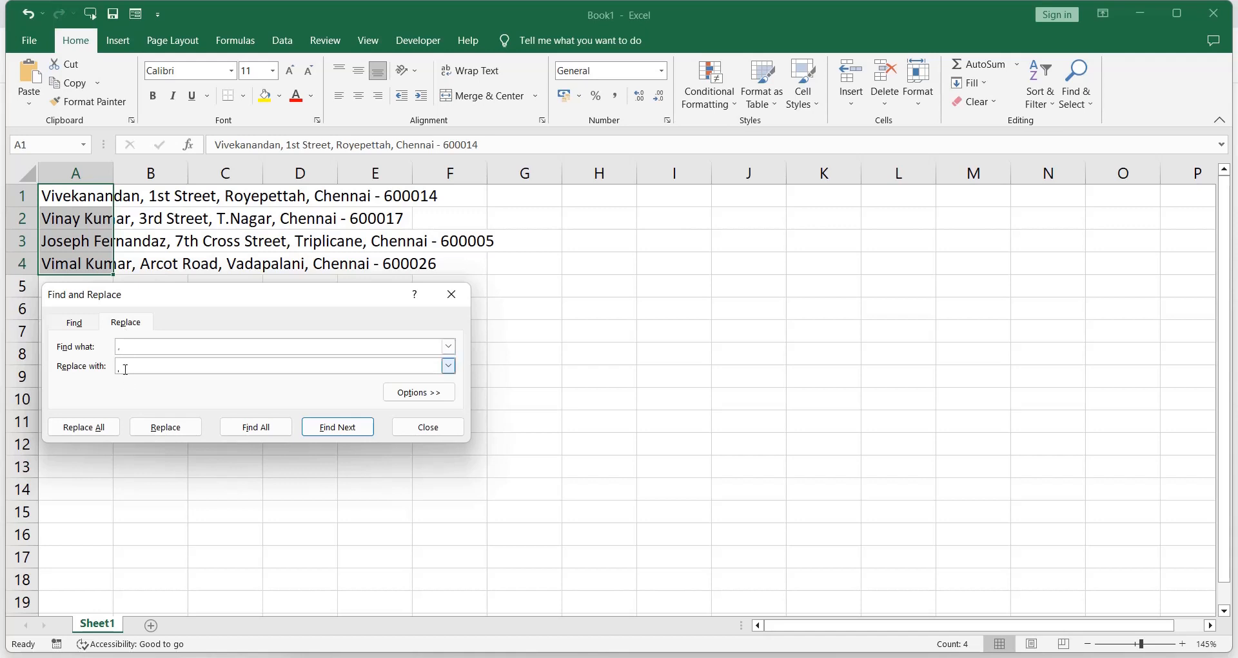
key("BackSpace")
key("BackSpace")
left_click(97, 427)
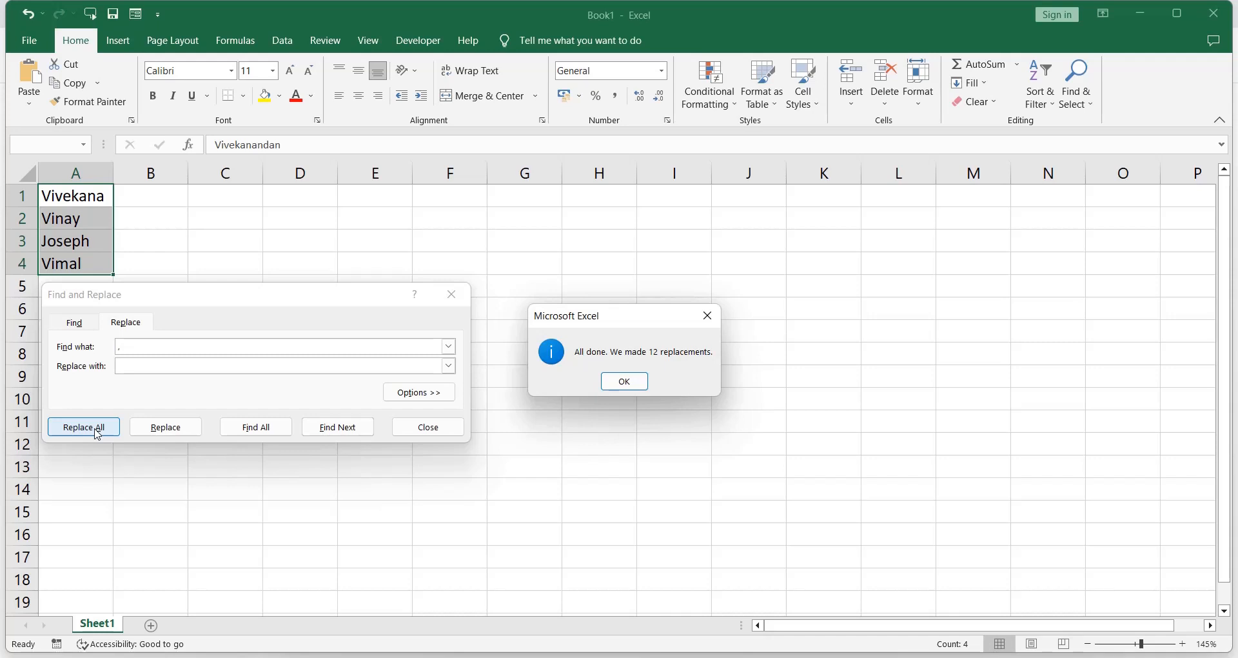
left_click(646, 386)
left_click(455, 302)
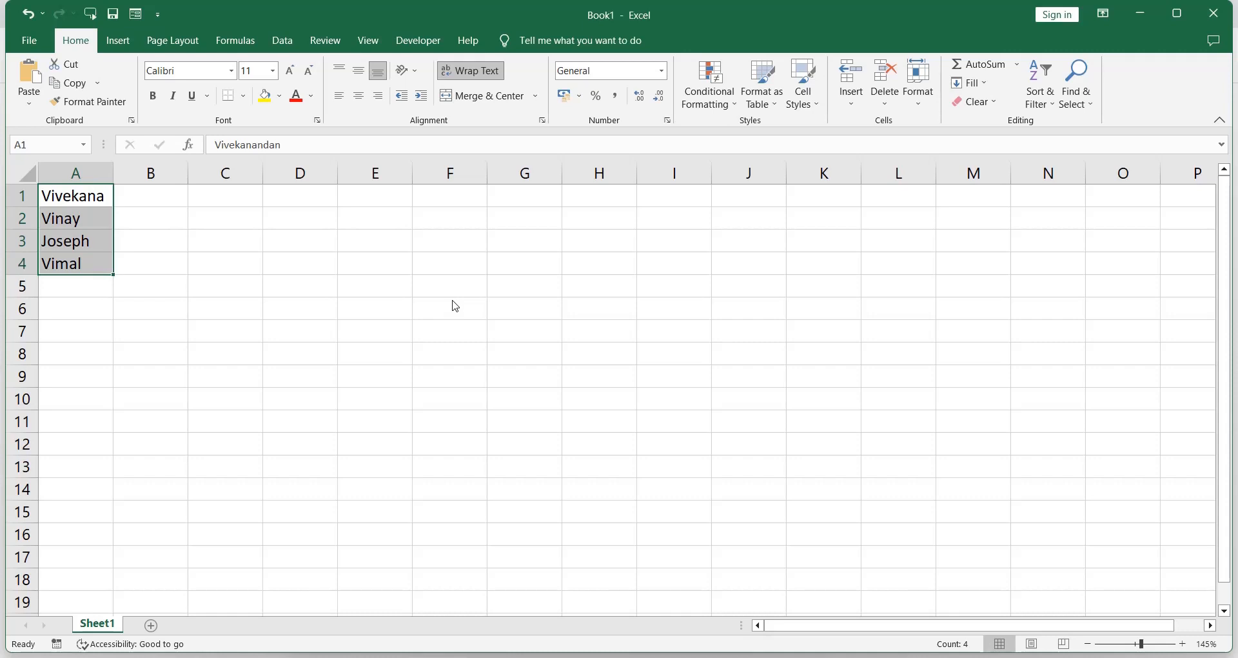
- Set the width of column A to 20
left_click(918, 84)
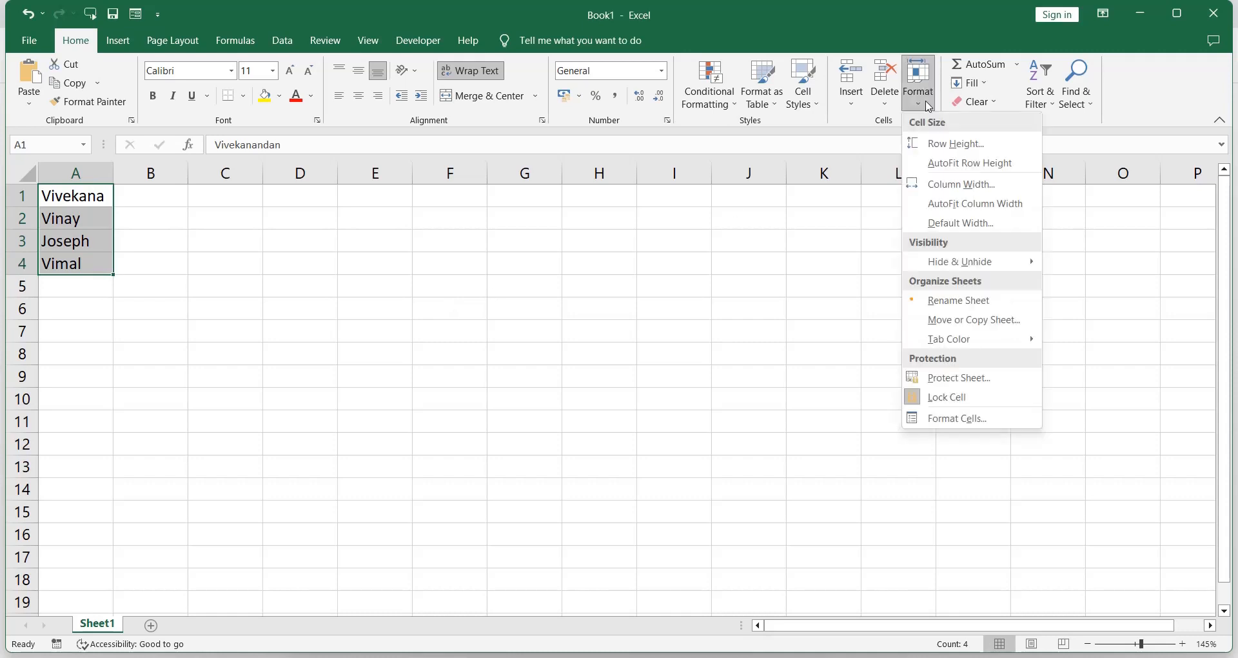
left_click(956, 185)
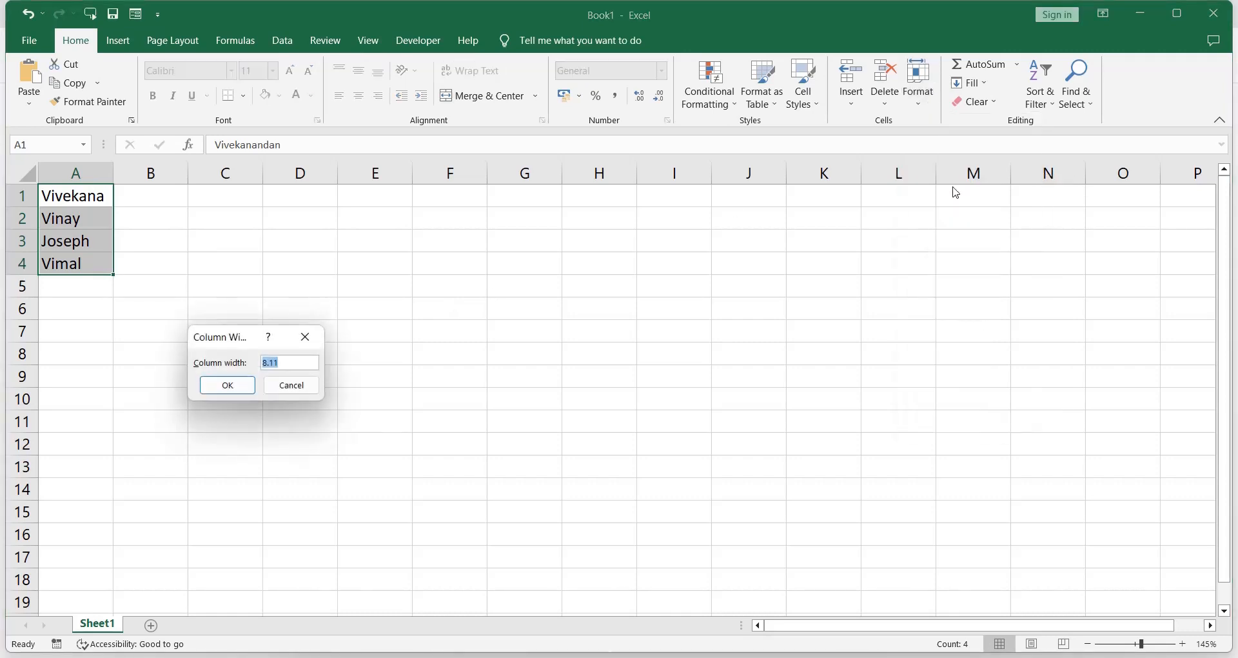
type("20")
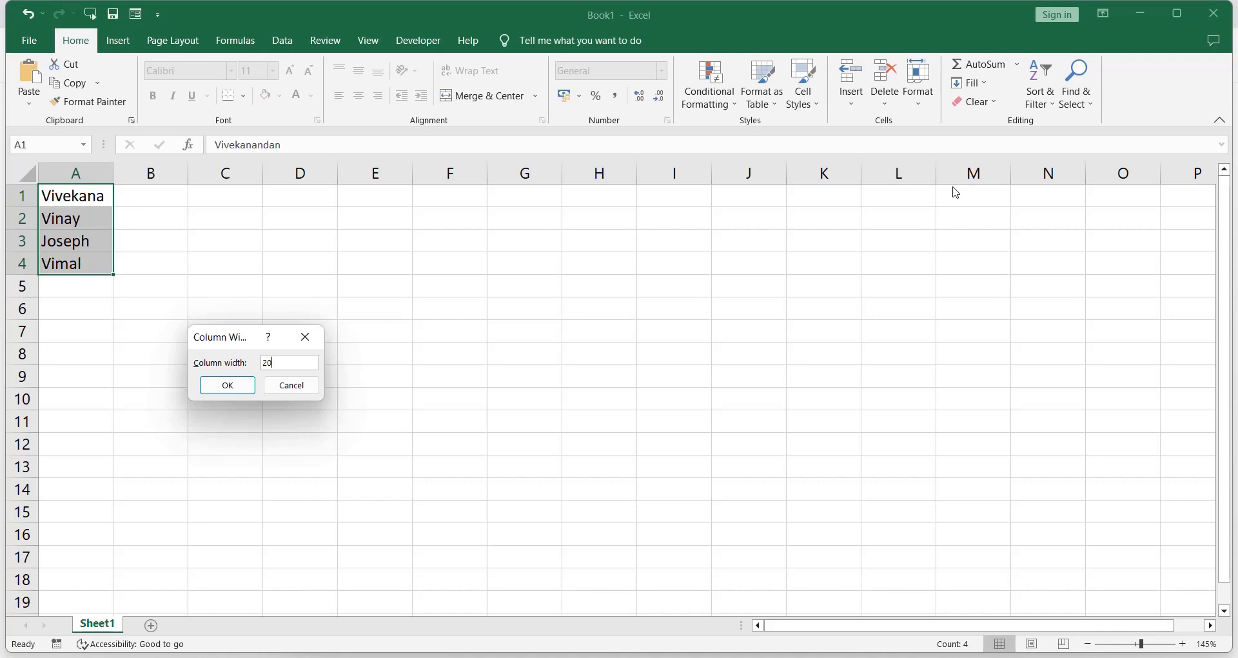
key("Return")
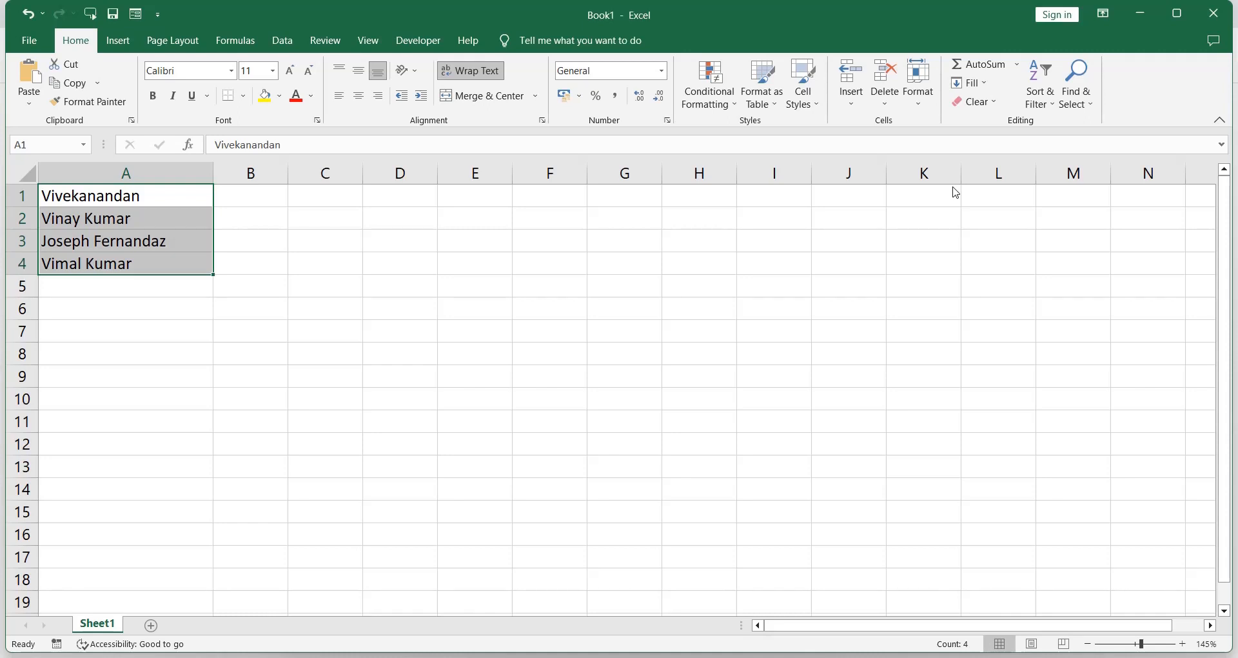
- Set the row height of rows 1 to 4 to 40
left_click(917, 83)
left_click(952, 144)
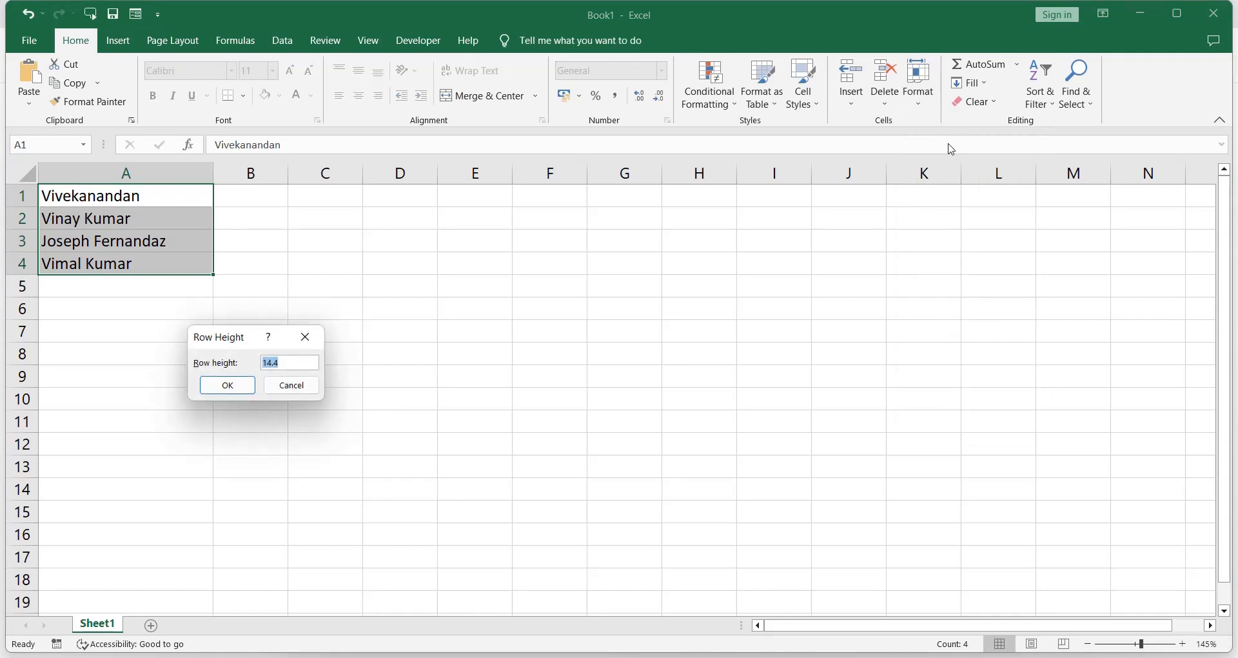
type("40")
key("Return")
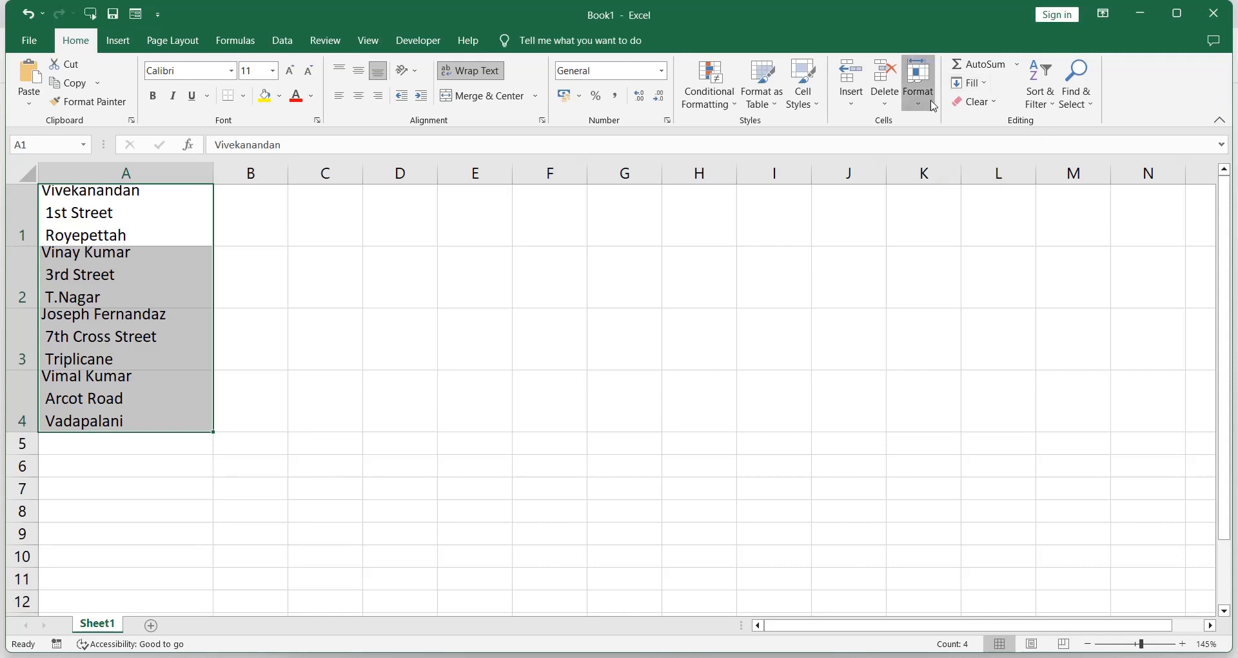
- Set the row height of rows 1 to 4 to 60
left_click(919, 83)
left_click(955, 149)
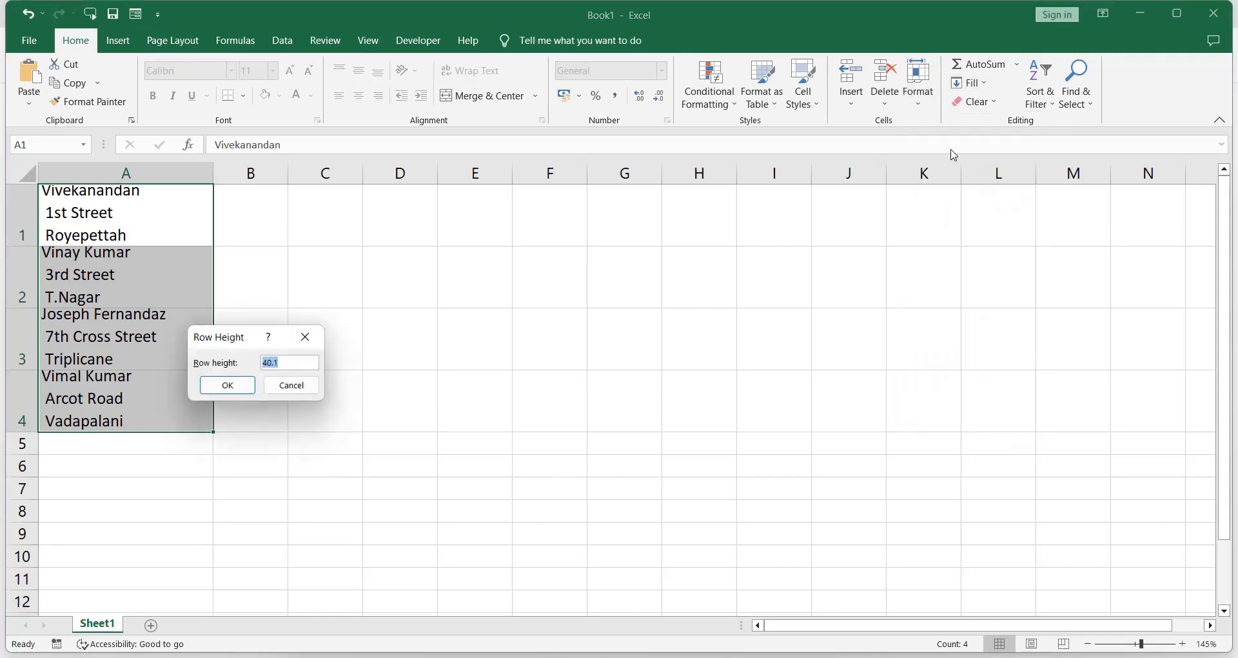
type("60")
key("Return")
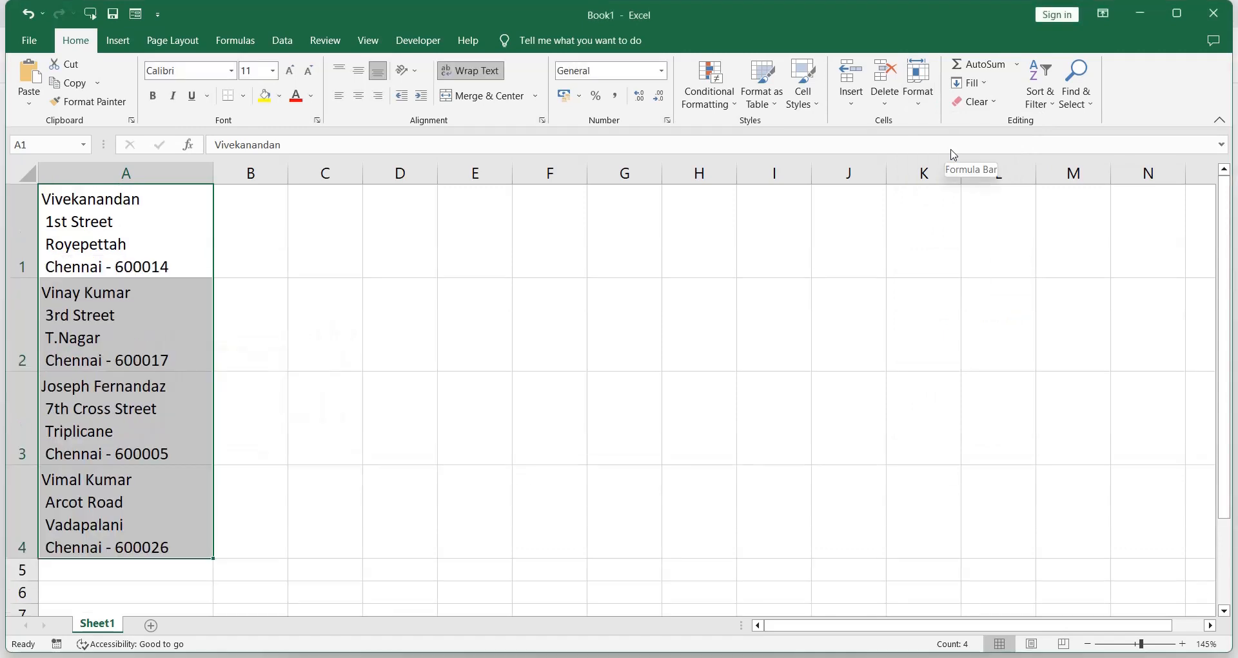
key("ctrl+Home")
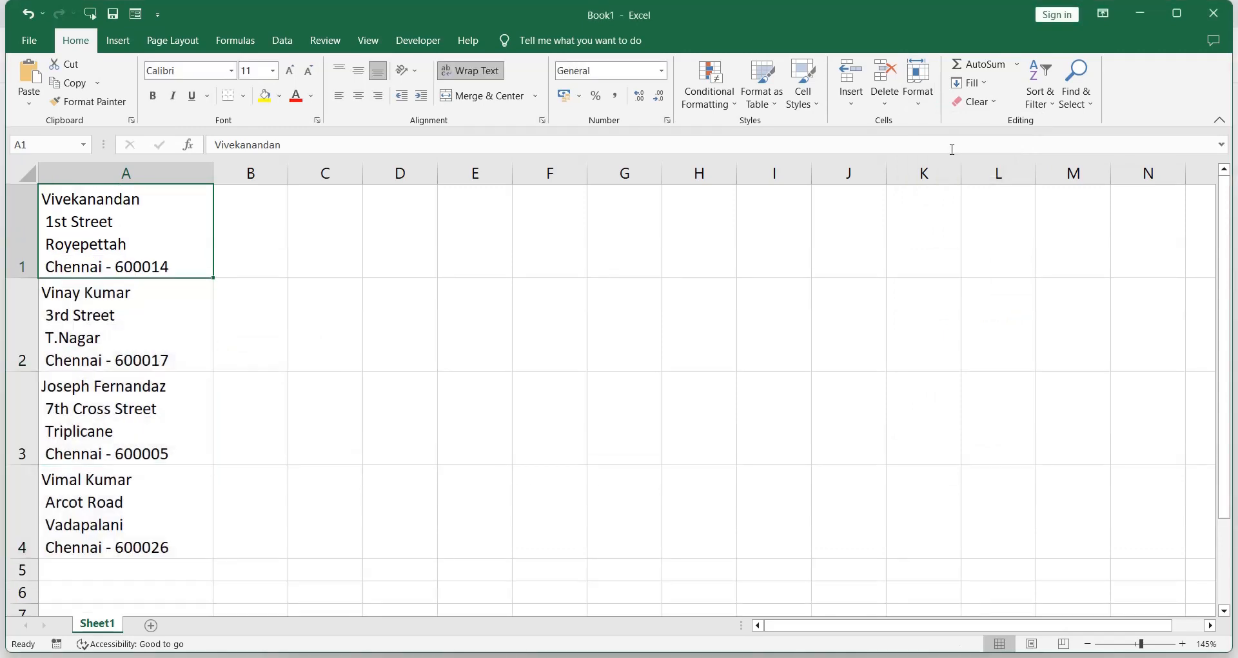
key("Down")
key("Down")
key("Down")
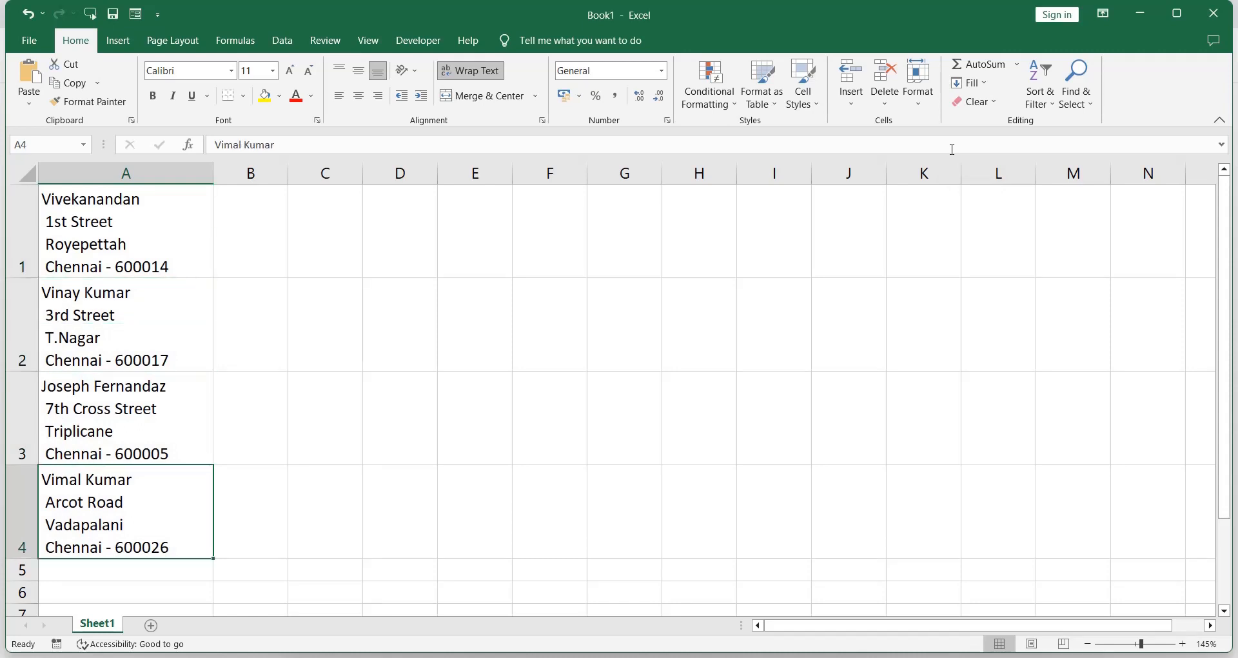